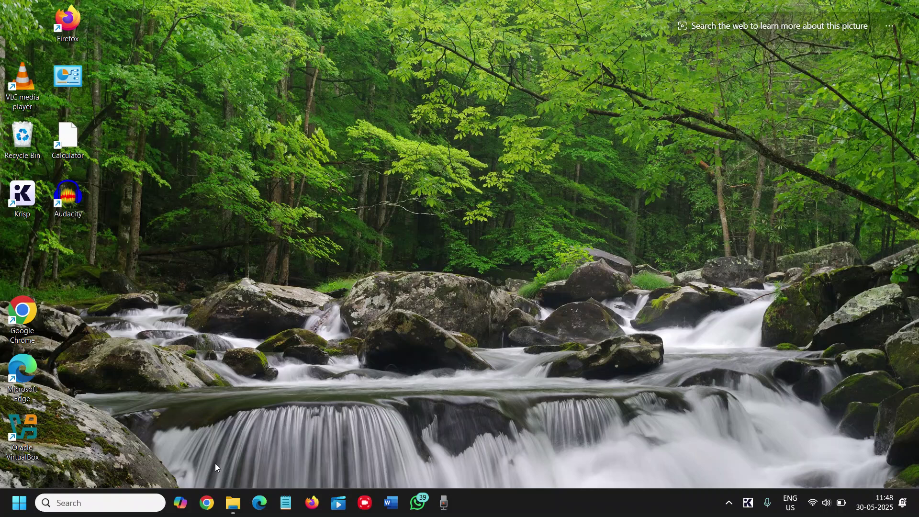
Check the existing New Volume (D:) drive in File Explorer, then close it.
click(233, 501)
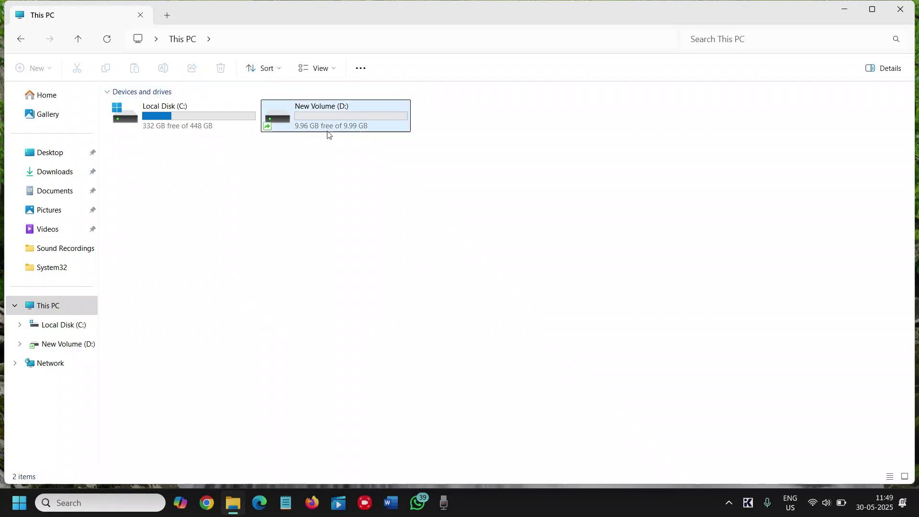
click(349, 116)
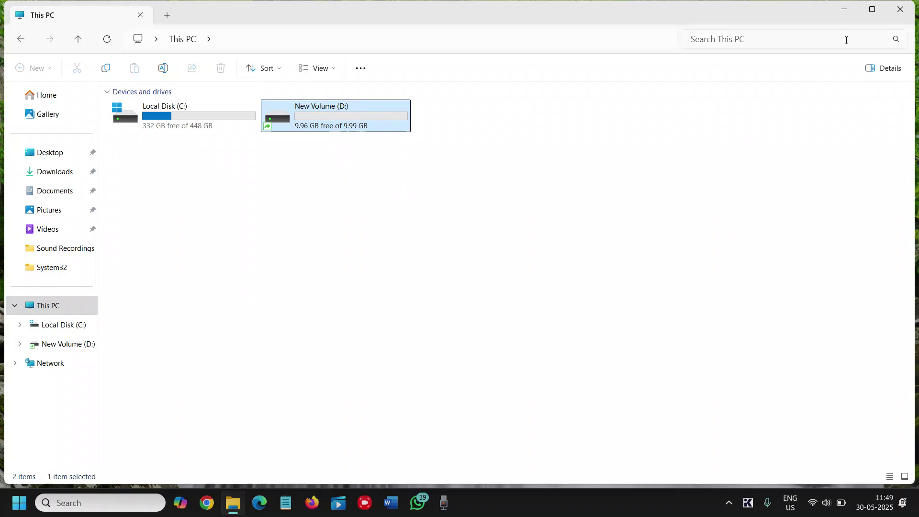
click(901, 9)
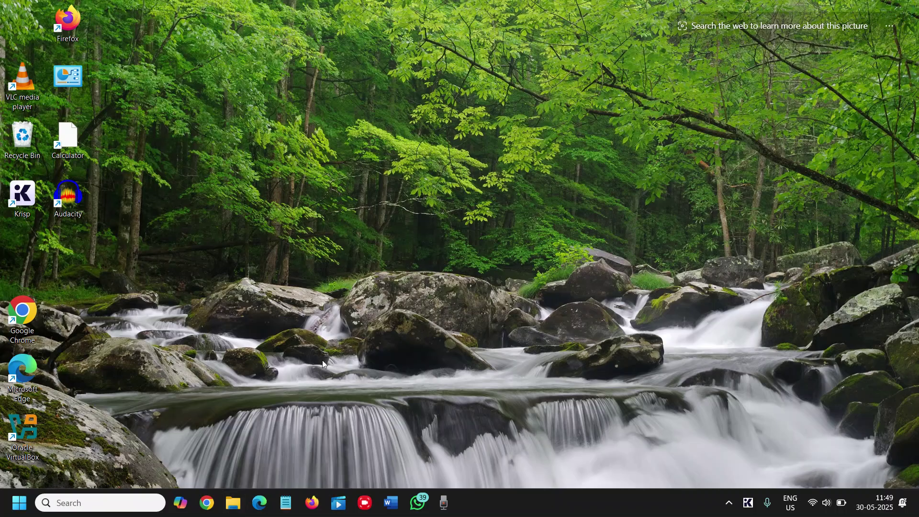
Launch Disk Management by running diskmgmt.msc from the Run dialog.
right_click(17, 511)
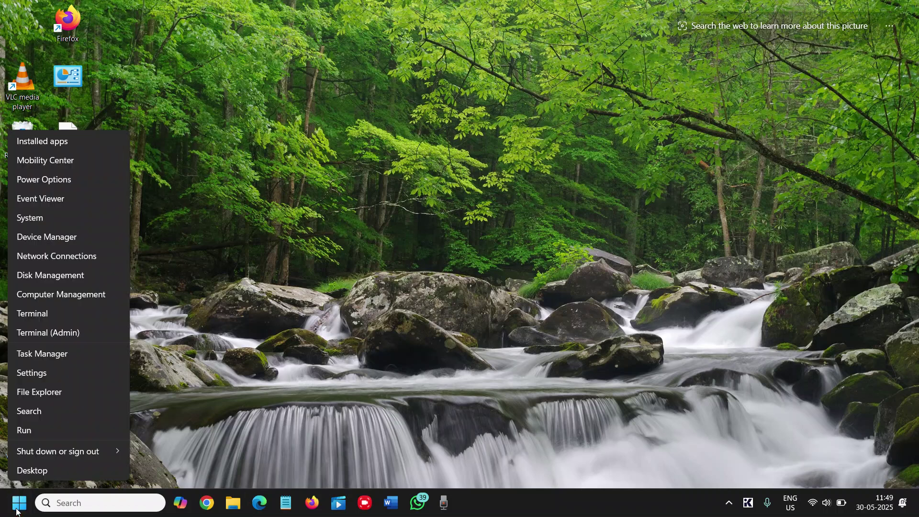
click(53, 431)
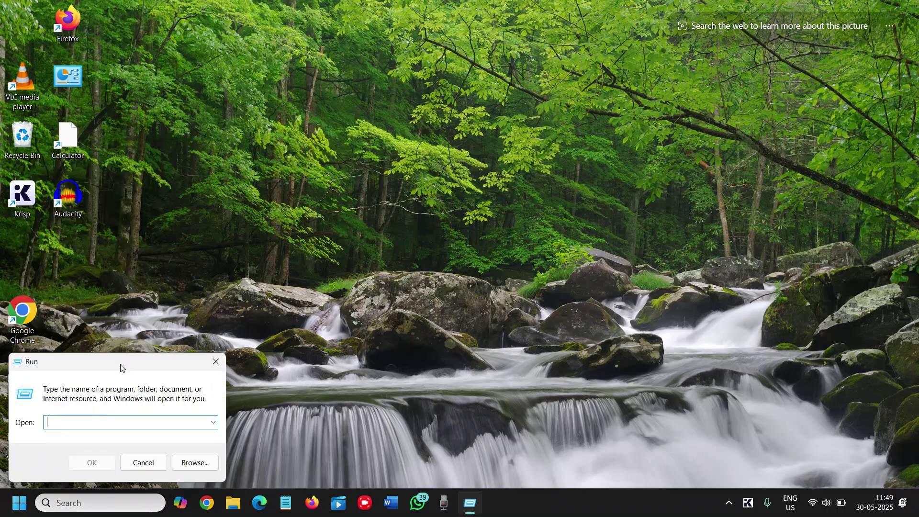
click(102, 418)
click(102, 419)
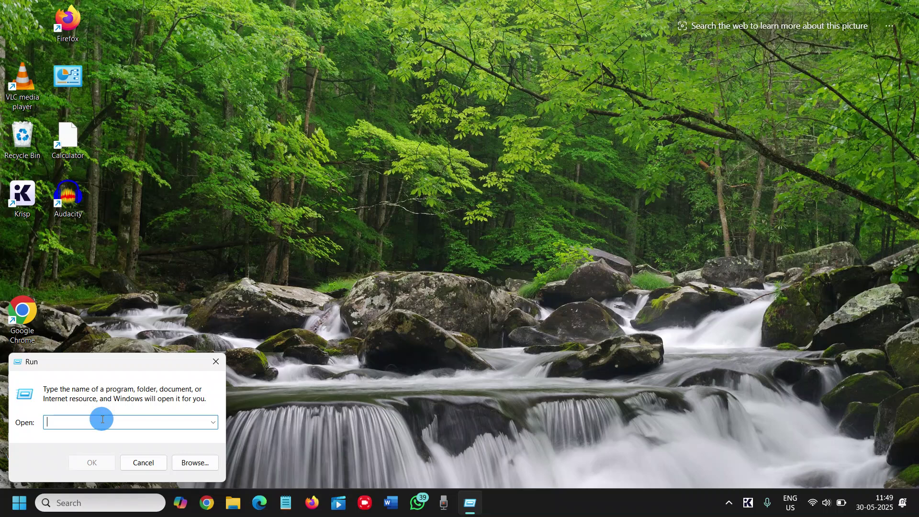
text(dis)
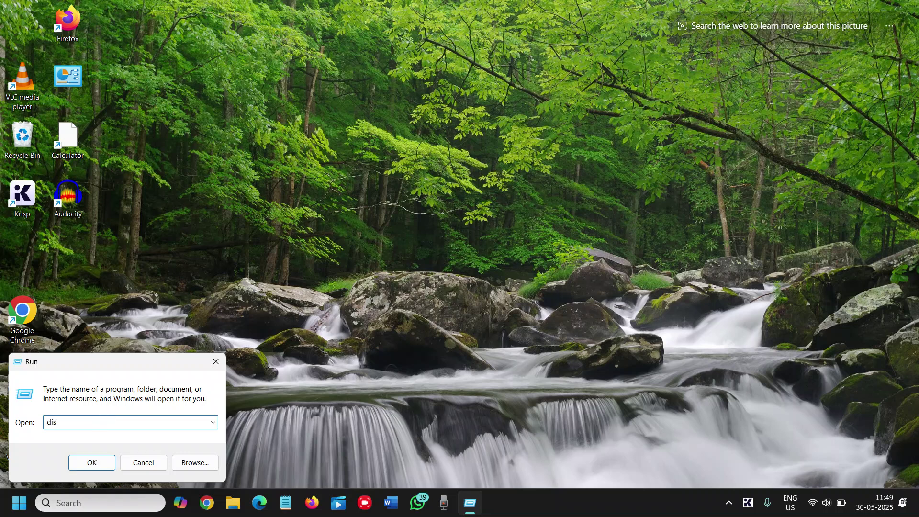
text(kmgmt.msc)
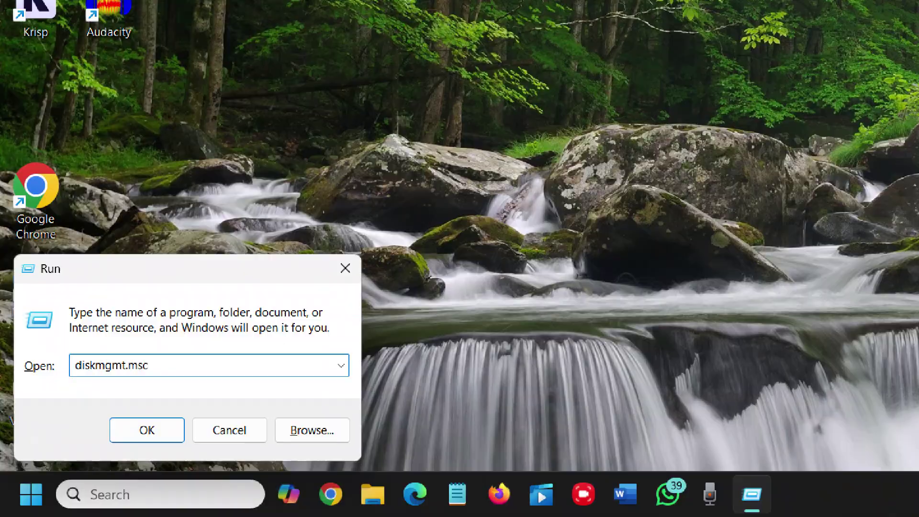
key(ctrl+a)
click(82, 463)
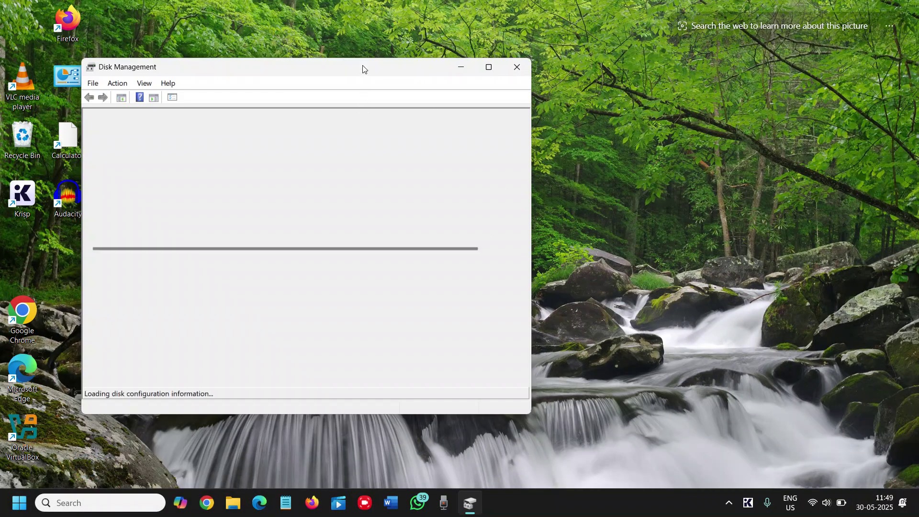
Reposition the Disk Management window and close the duplicate Disk Management instance.
drag(363, 66, 532, 75)
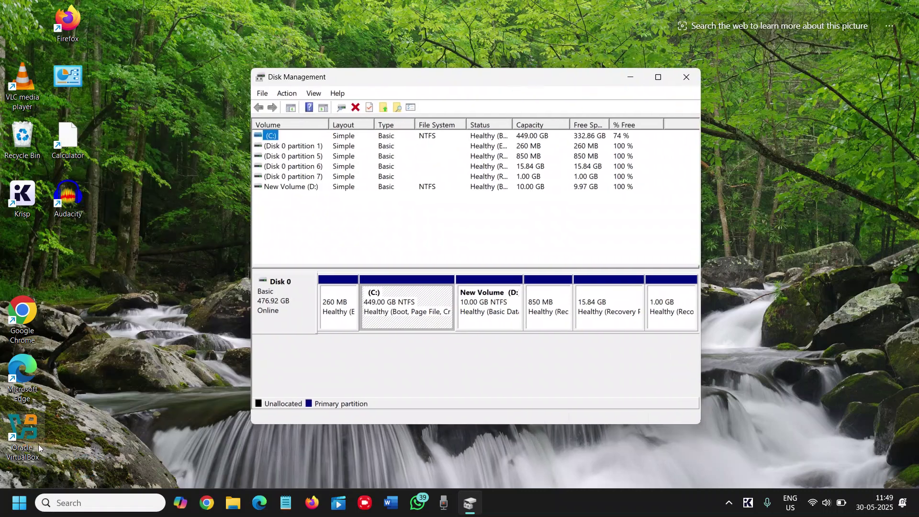
right_click(18, 502)
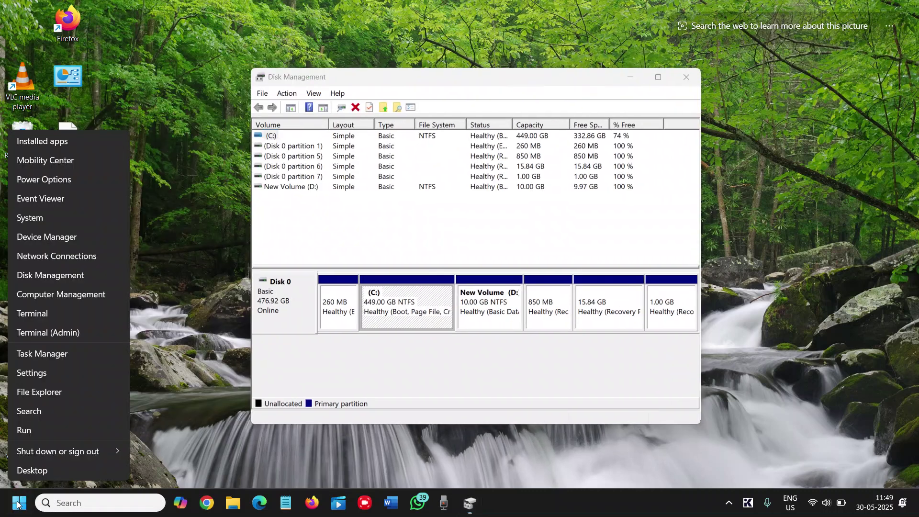
click(174, 440)
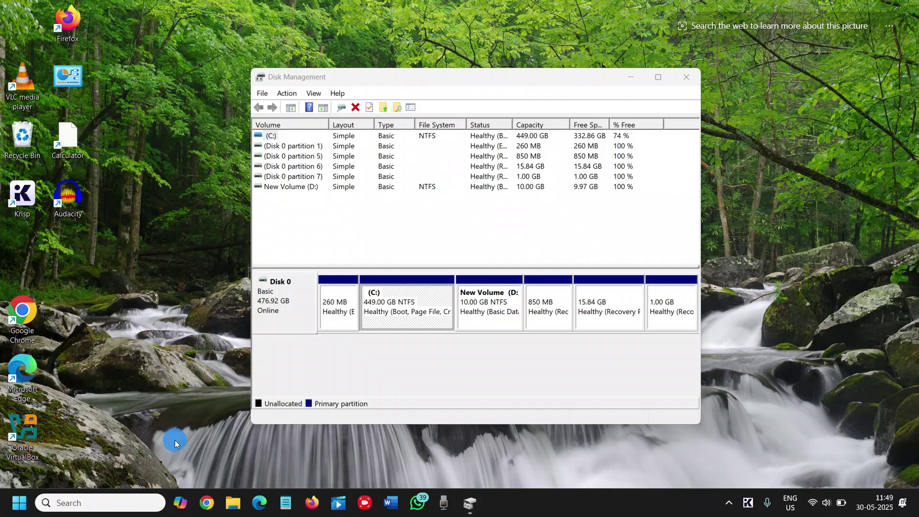
right_click(13, 508)
click(45, 274)
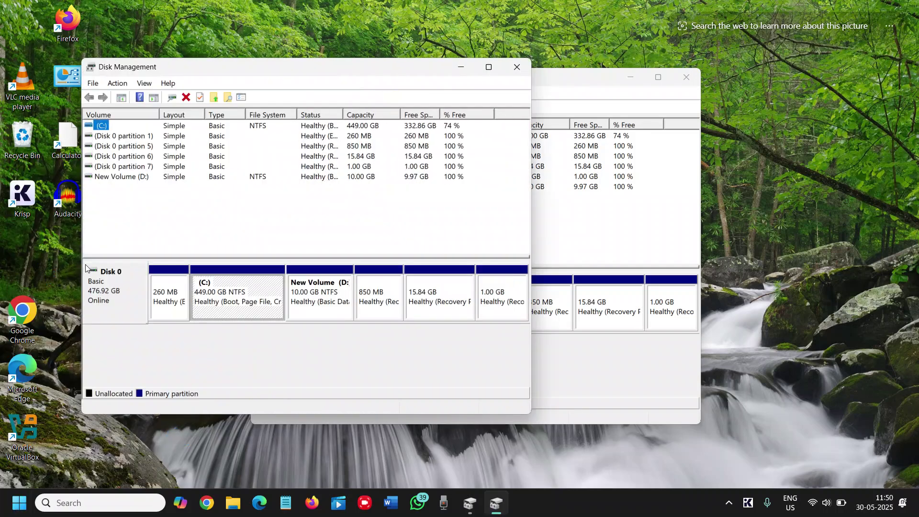
click(517, 66)
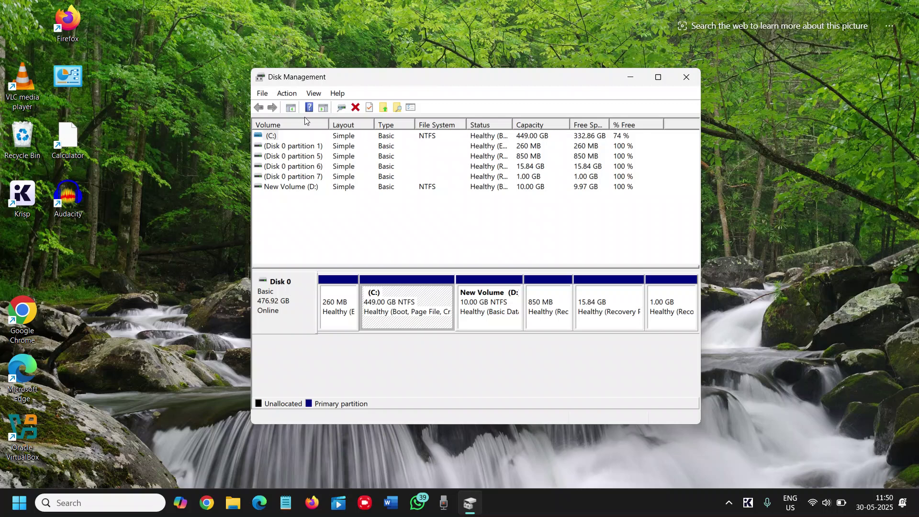
Select the C: volume, widen the Status column, and maximize Disk Management.
click(589, 139)
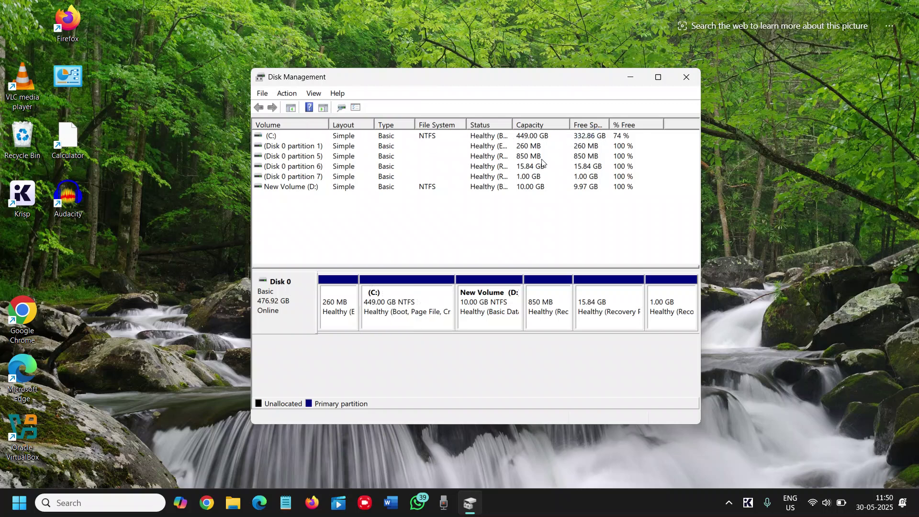
click(271, 137)
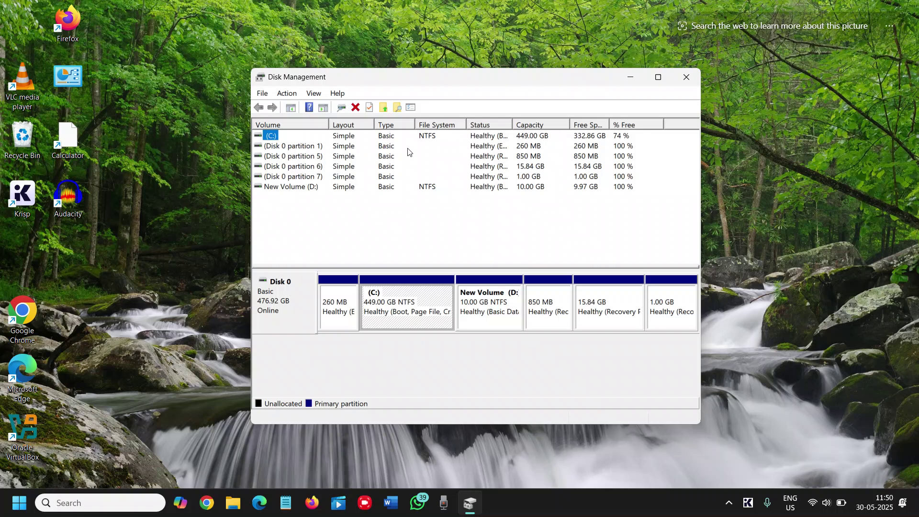
mouse_move(531, 151)
mouse_down()
mouse_move(516, 137)
mouse_move(538, 151)
mouse_up()
click(532, 159)
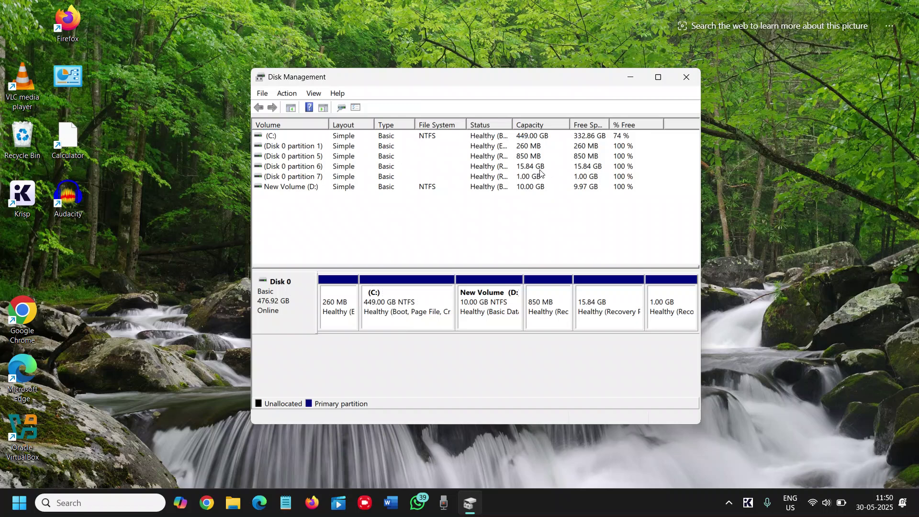
click(534, 188)
drag(513, 124, 576, 123)
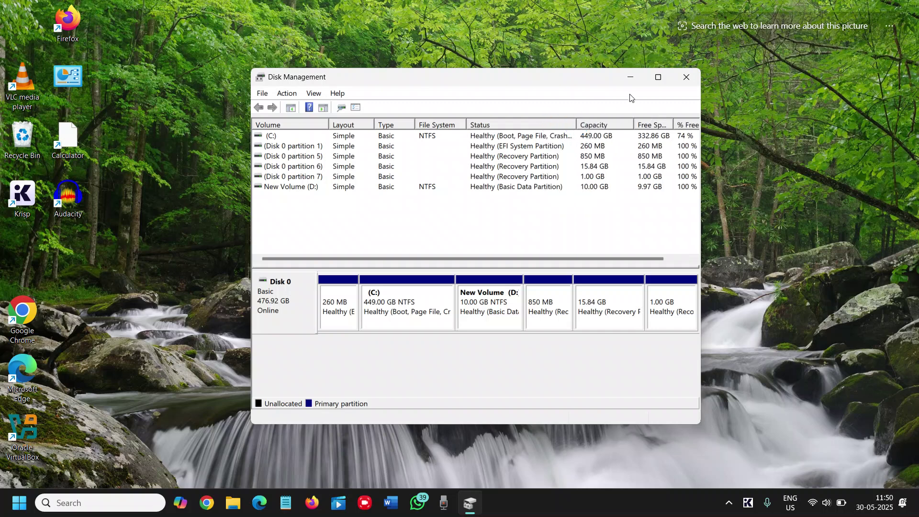
click(658, 77)
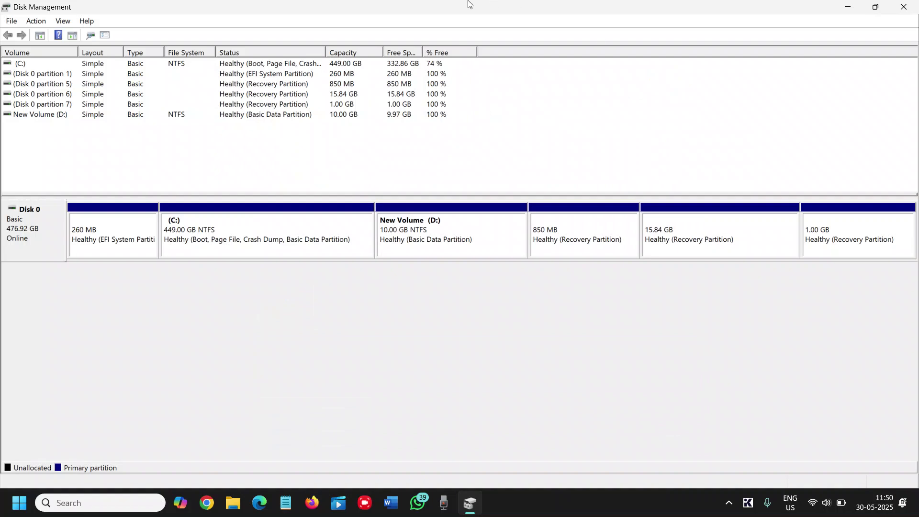
click(416, 17)
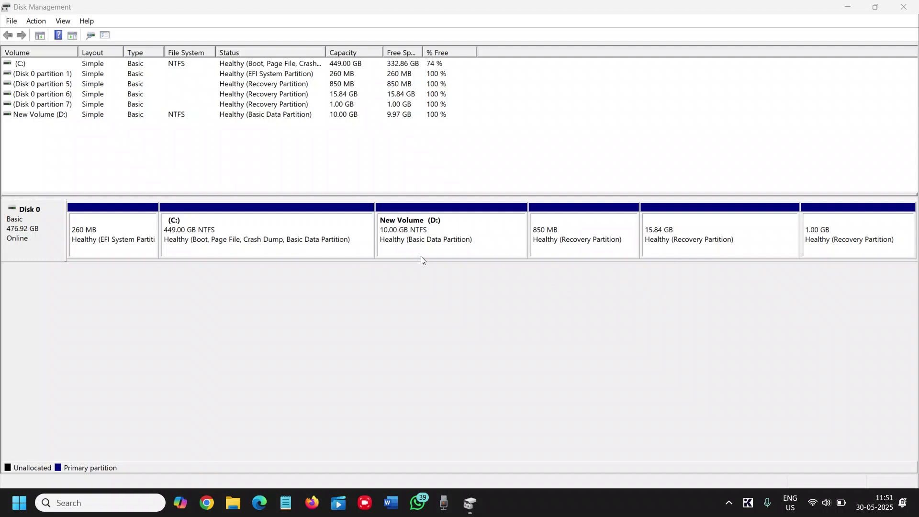
Delete the 10 GB New Volume (D:) partition with confirmation, then select the C: volume.
click(61, 119)
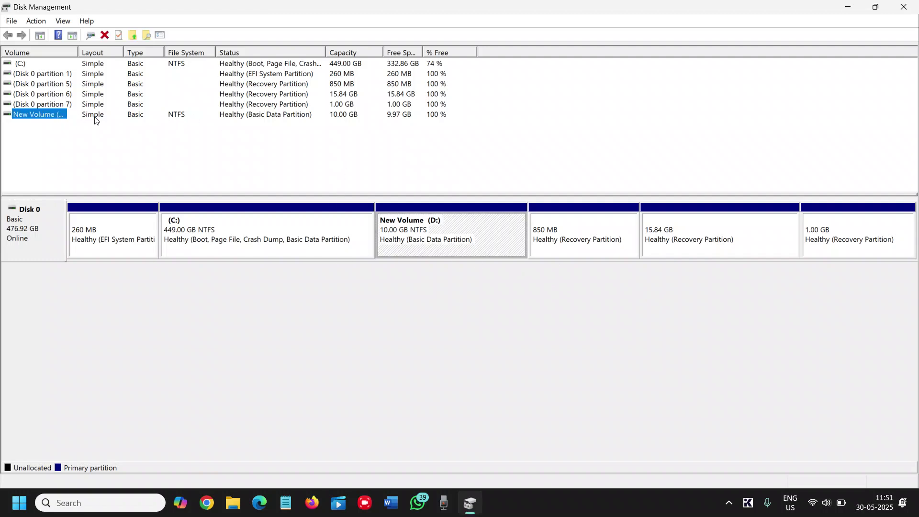
right_click(436, 238)
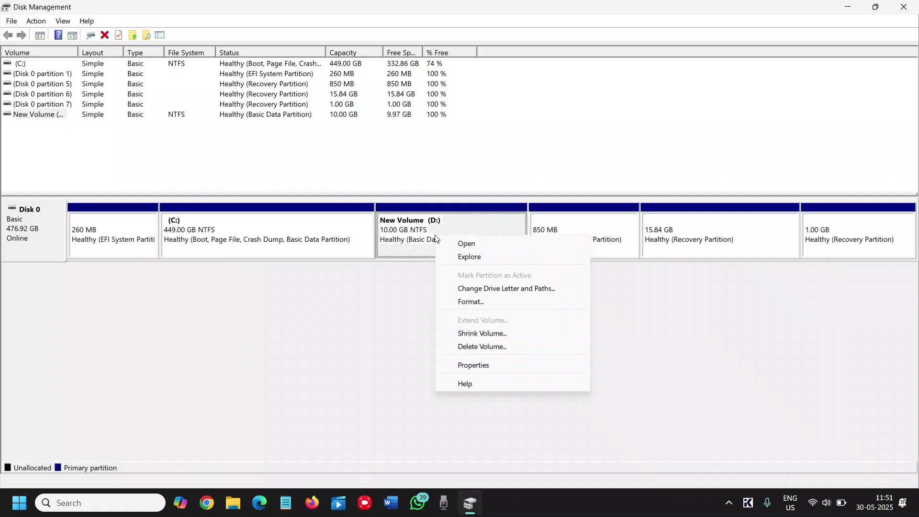
click(473, 347)
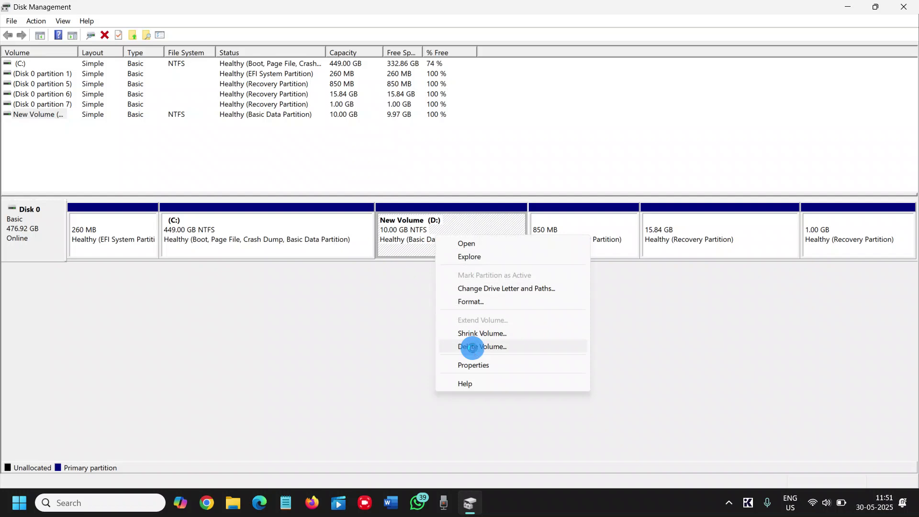
click(508, 337)
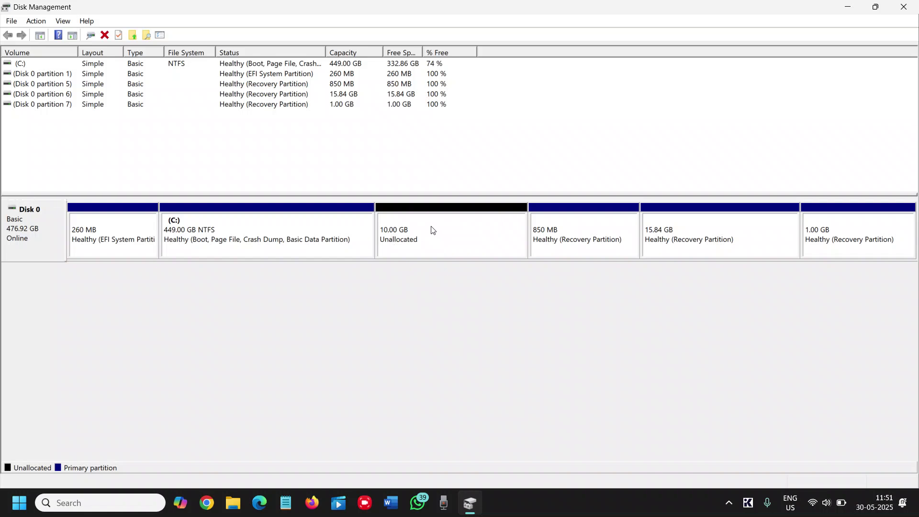
click(22, 67)
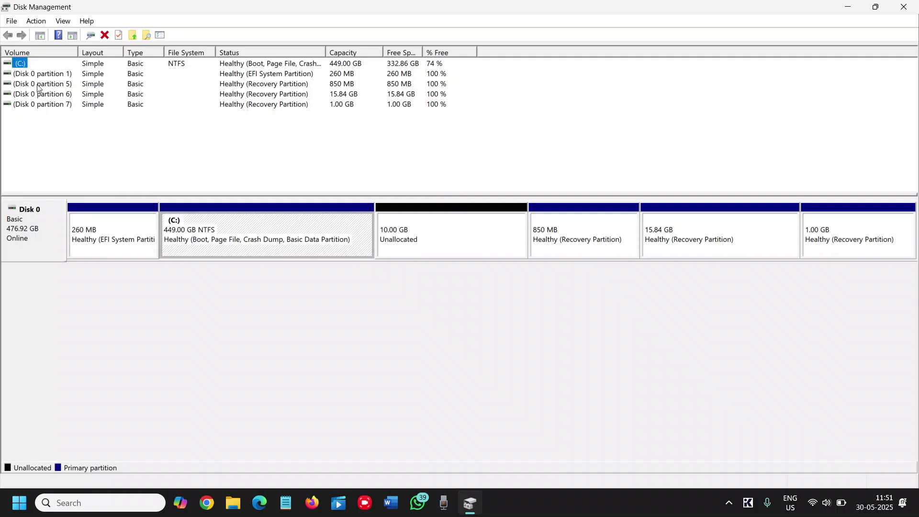
right_click(205, 243)
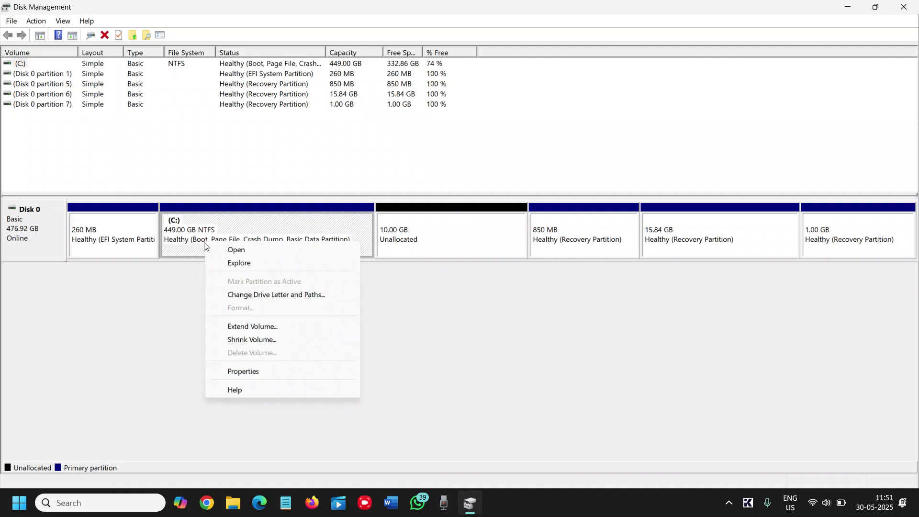
Shrink C: by 40000 MB, leaving C: at 409.94 GB and 49.06 GB unallocated.
click(235, 340)
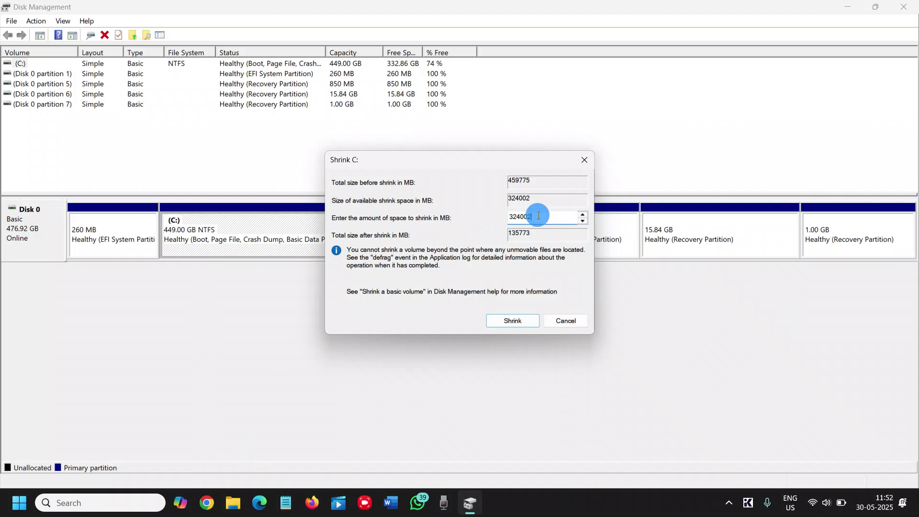
text(40000)
click(516, 324)
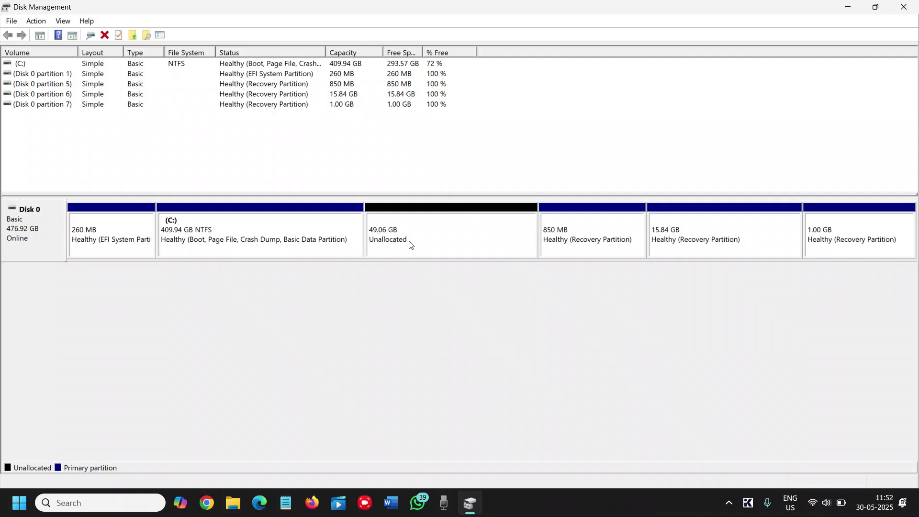
Start a new simple volume on the 49.06 GB unallocated space, using the full 50239 MB and letter D.
click(409, 244)
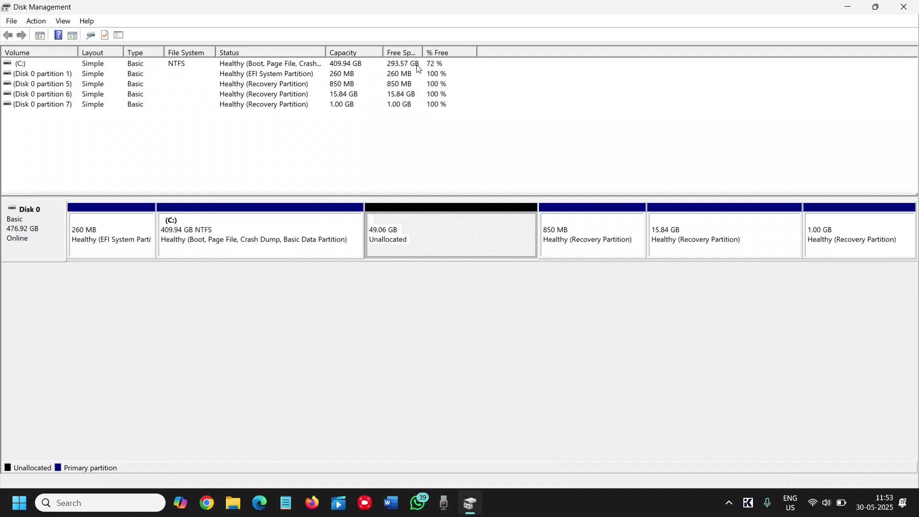
right_click(423, 243)
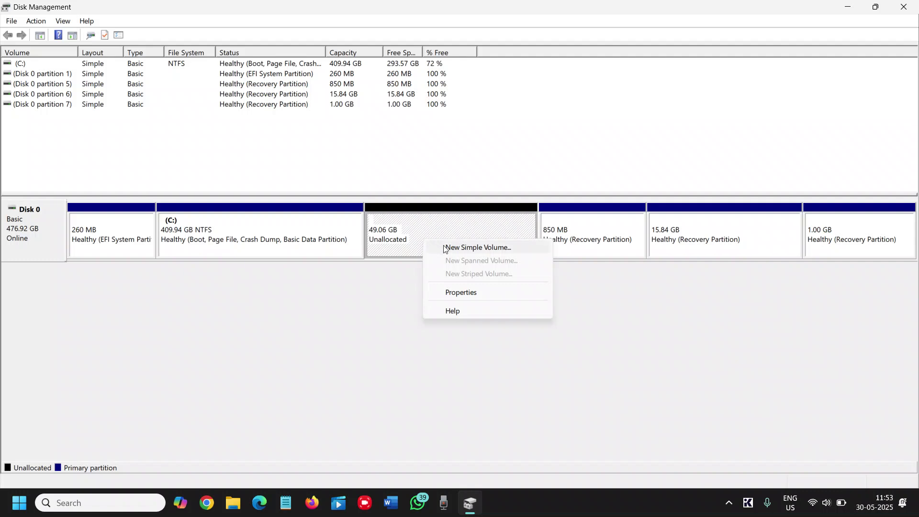
click(463, 248)
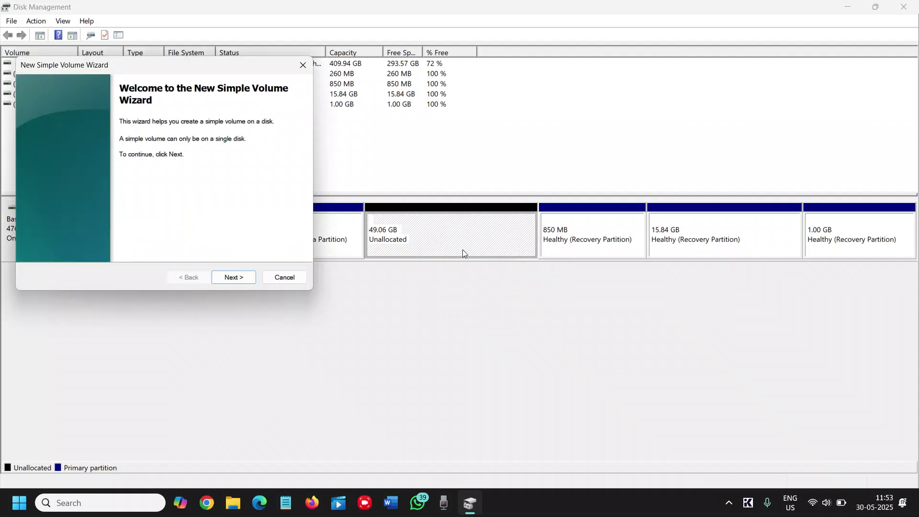
click(224, 279)
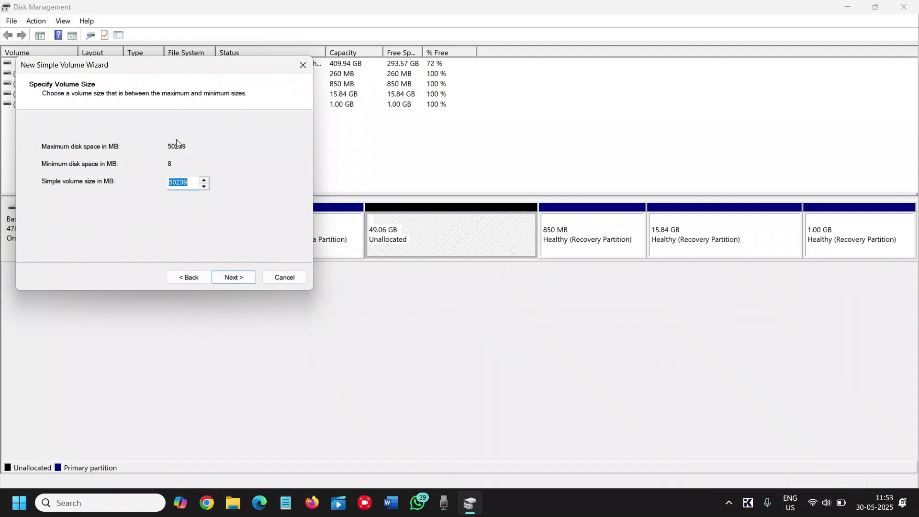
click(241, 279)
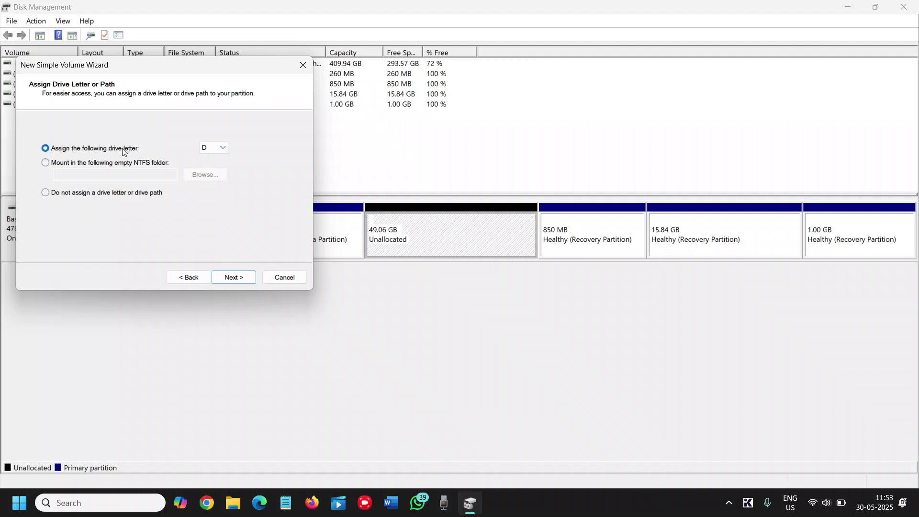
click(219, 150)
click(219, 151)
click(233, 278)
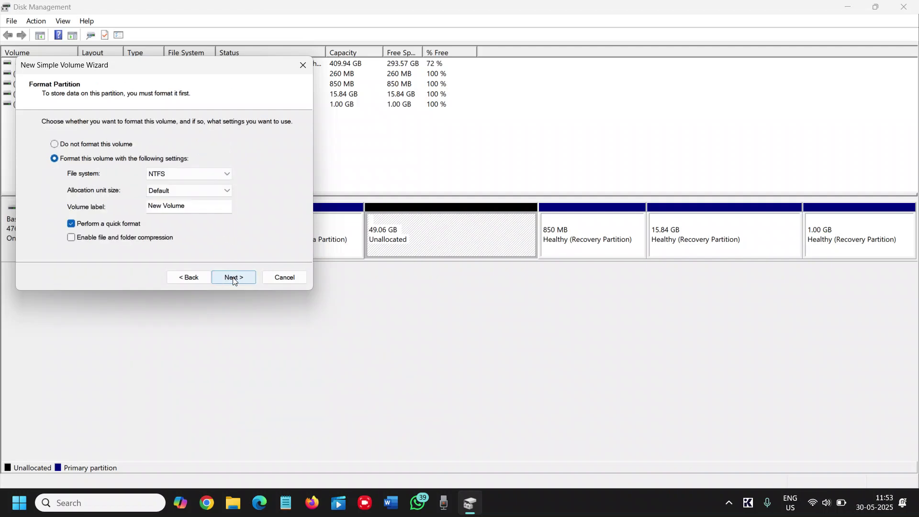
Keep NTFS with the New Volume label and quick format, then finish creating the volume.
click(187, 175)
click(187, 175)
drag(214, 207, 149, 205)
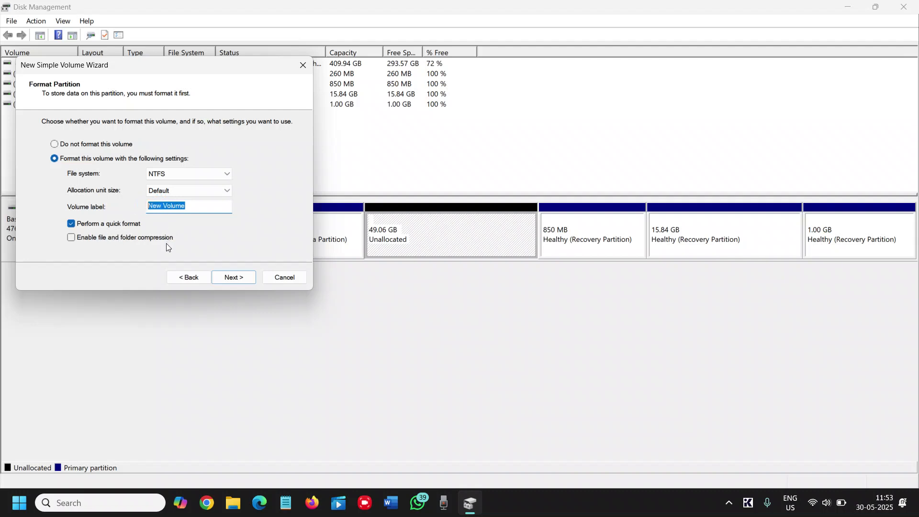
click(215, 233)
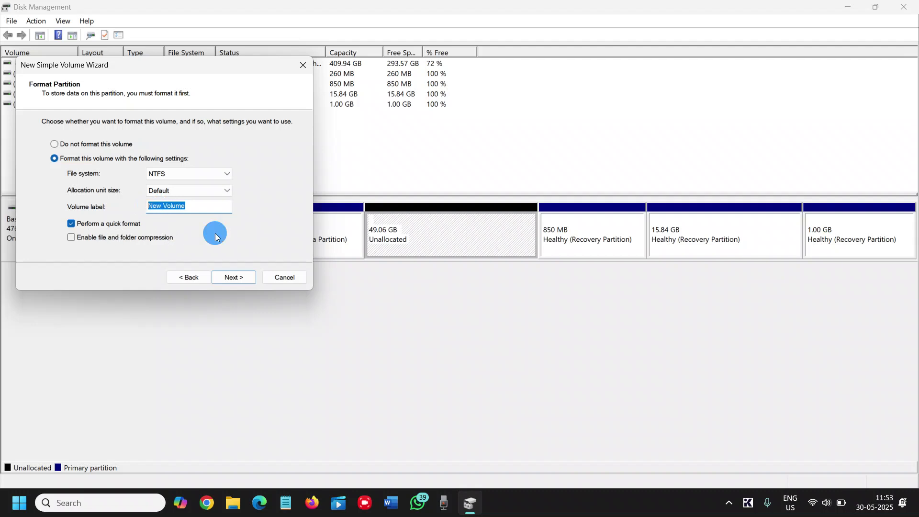
click(240, 277)
click(241, 277)
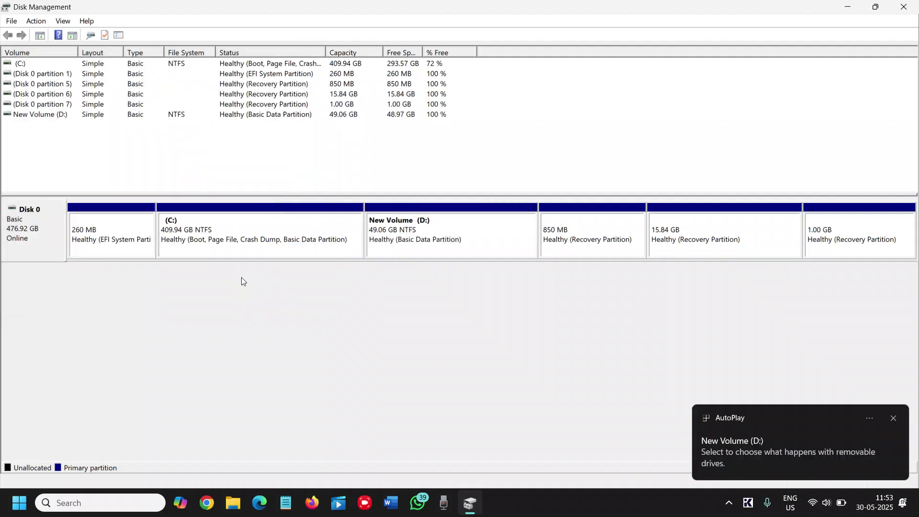
Close Disk Management and verify New Volume (D:) in This PC shows 48.9 GB free of 49.0 GB.
click(913, 11)
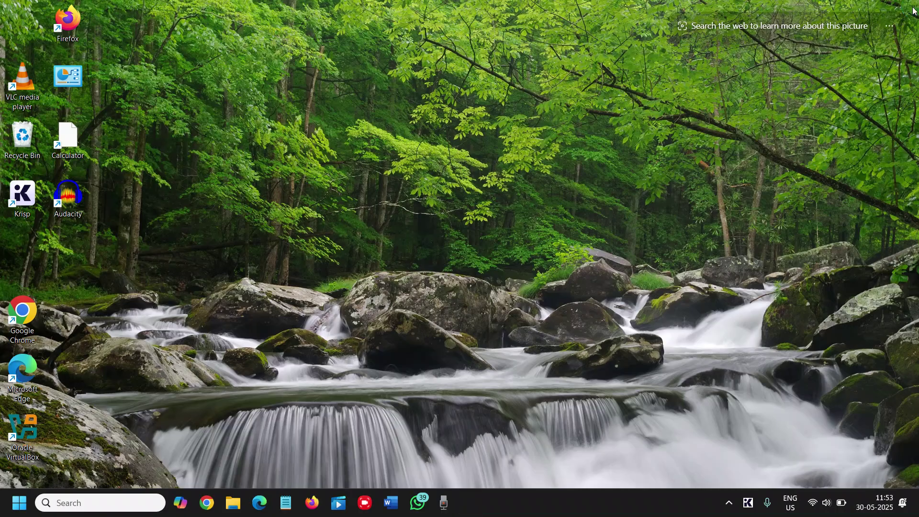
click(235, 509)
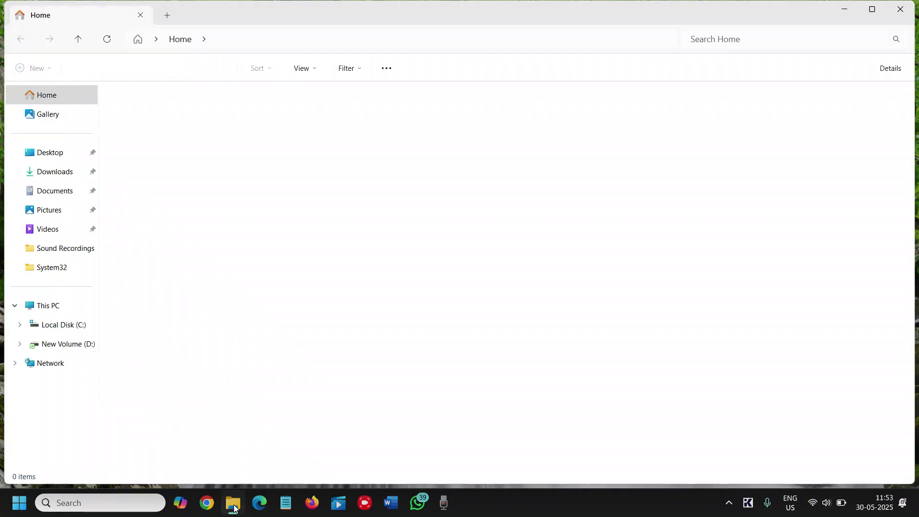
click(50, 310)
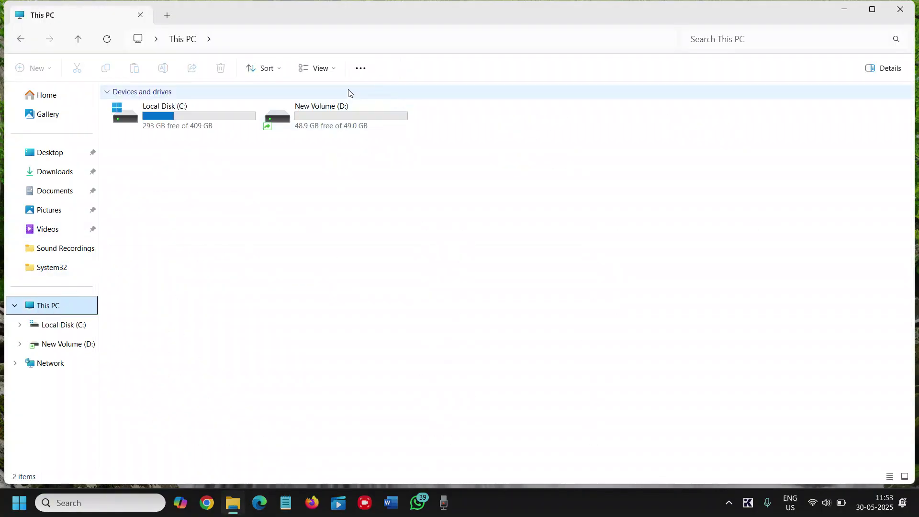
click(347, 117)
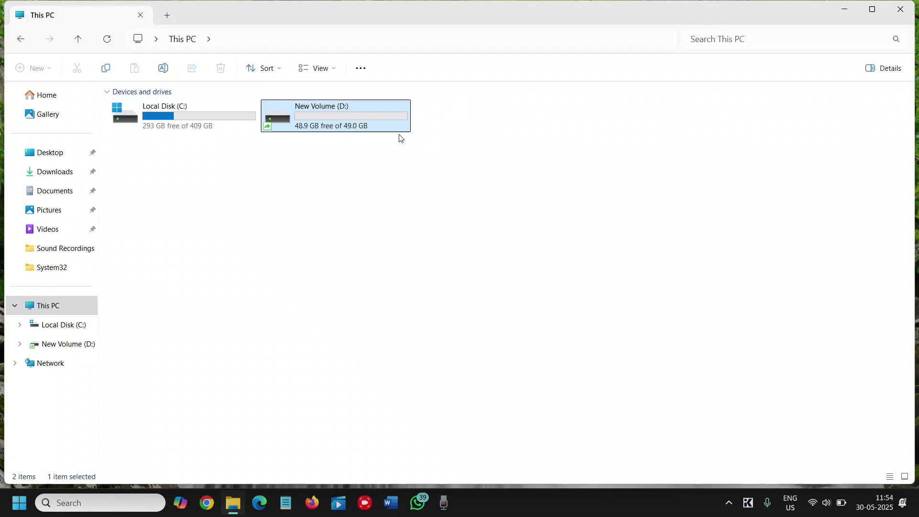
click(207, 129)
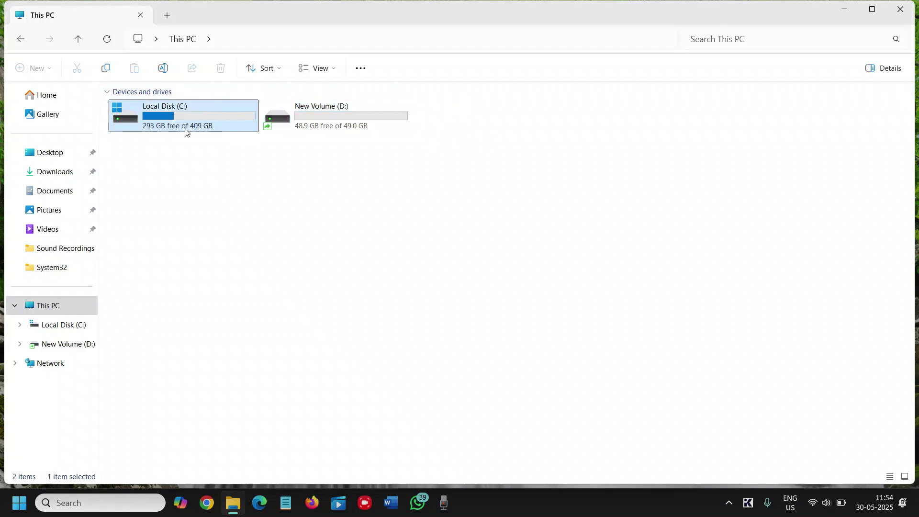
click(318, 123)
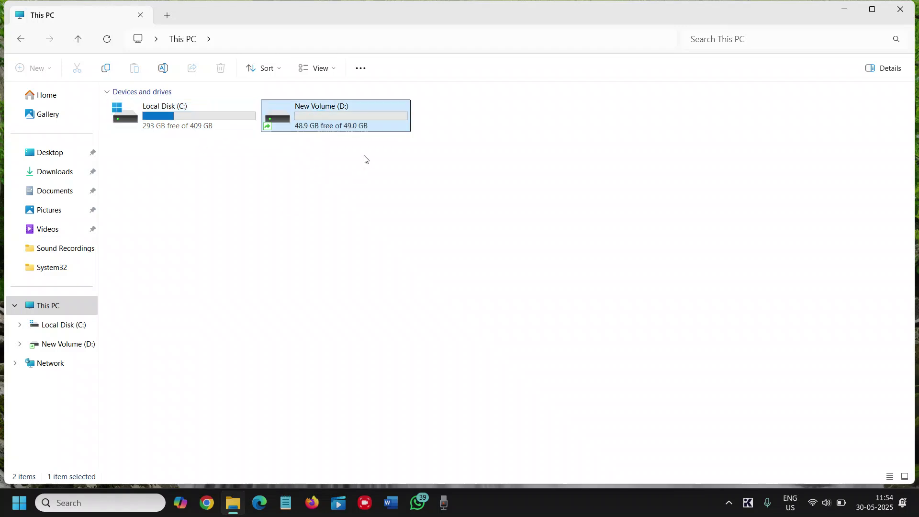
mouse_move(347, 119)
click(844, 8)
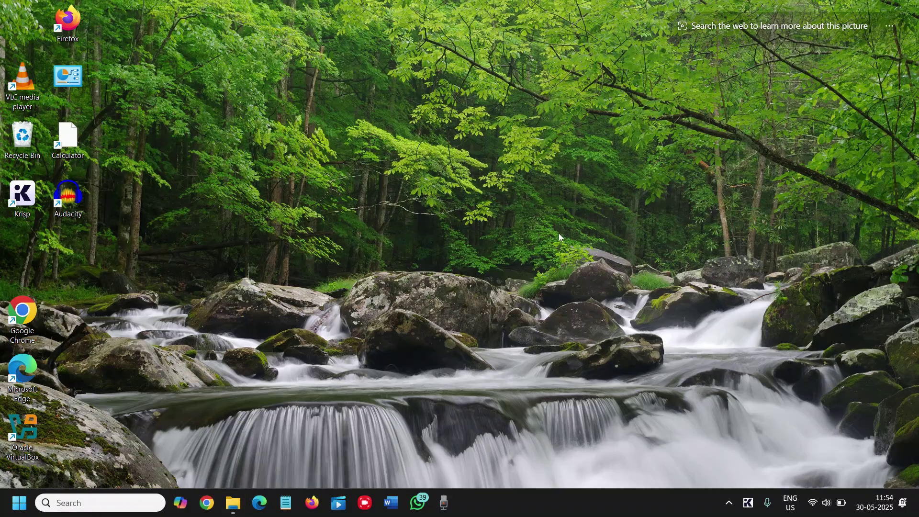